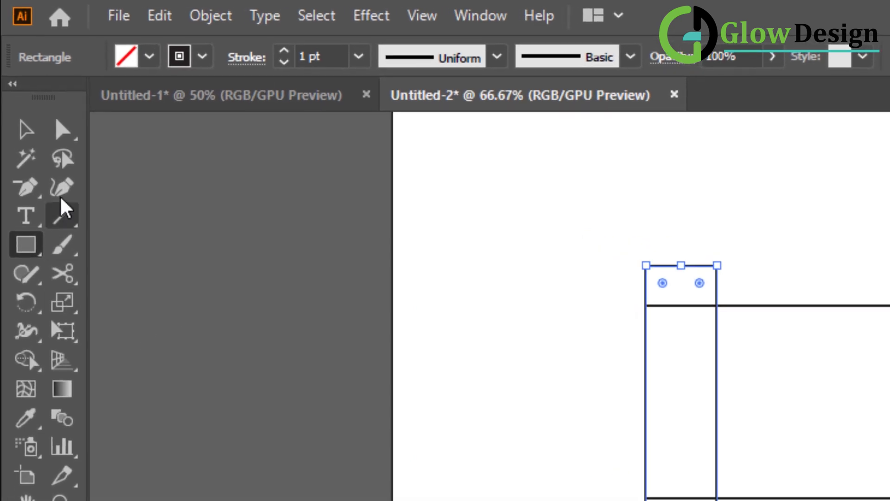
- Extend the horizontal rectangle leftward past the vertical bar and fully round its two right corners
{"action": "left_click", "coordinate": [23, 112]}
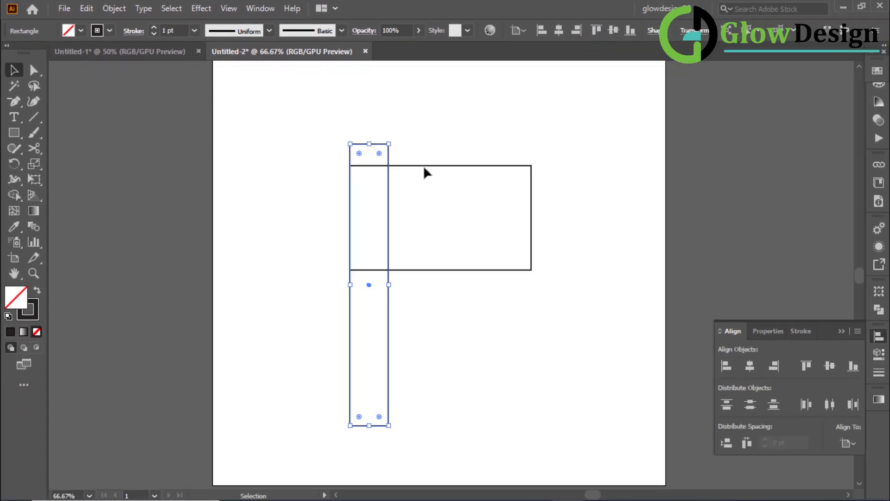
{"action": "left_click", "coordinate": [446, 179]}
{"action": "left_click", "coordinate": [447, 173]}
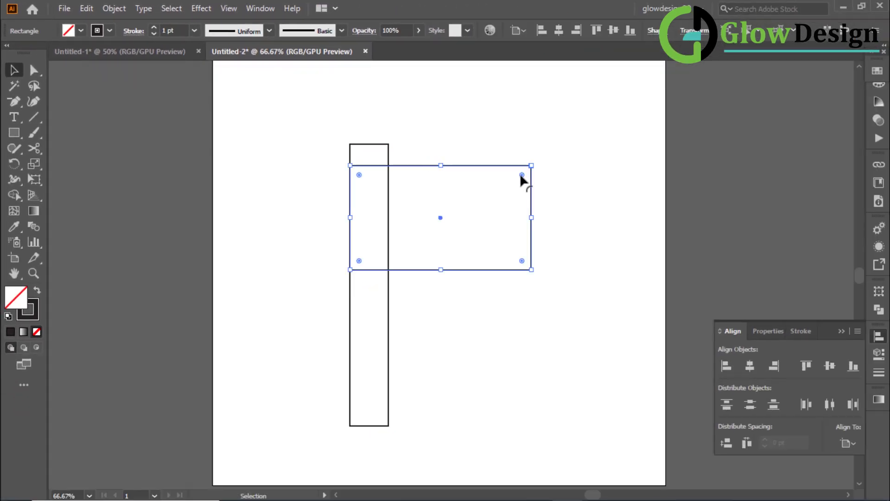
{"action": "left_click_drag", "start_coordinate": [350, 217], "coordinate": [282, 217]}
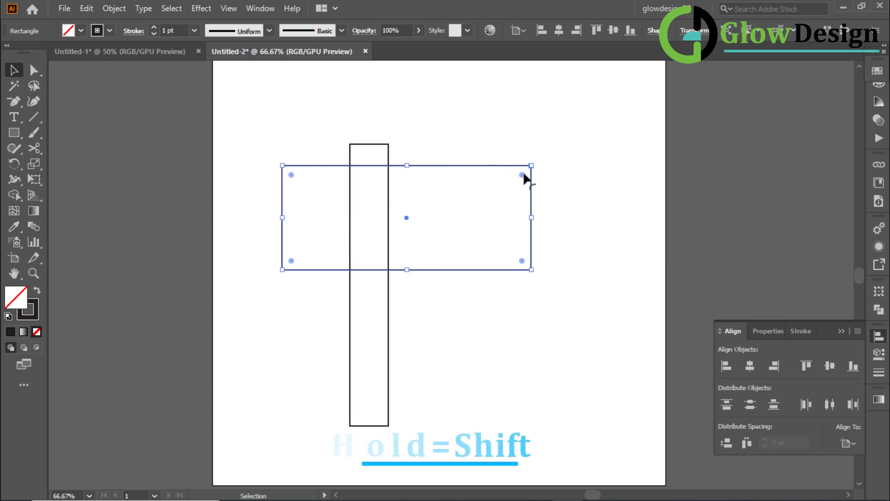
{"action": "left_click_drag", "start_coordinate": [522, 262], "coordinate": [431, 250]}
{"action": "left_click", "coordinate": [416, 277]}
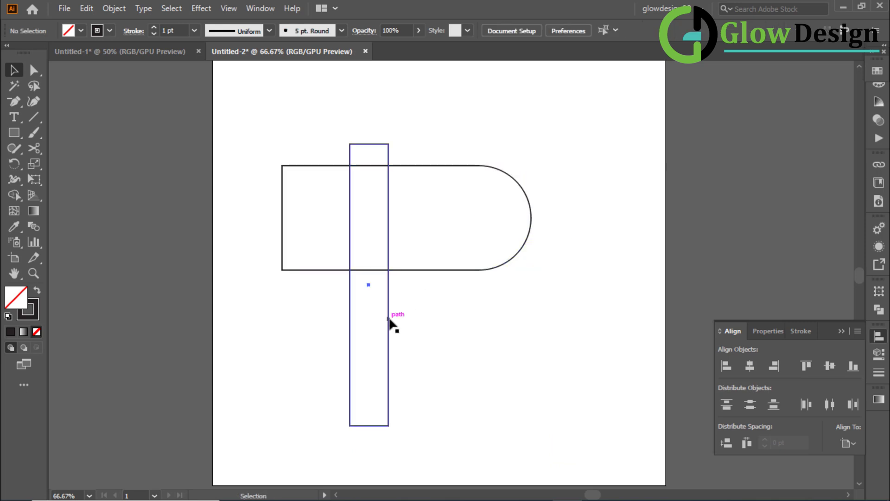
- Rotate the vertical bar about 45 degrees counterclockwise, placing it and a slightly right-offset duplicate diagonally across the rounded shape
{"action": "left_click", "coordinate": [388, 169]}
{"action": "left_click_drag", "start_coordinate": [394, 139], "coordinate": [326, 146]}
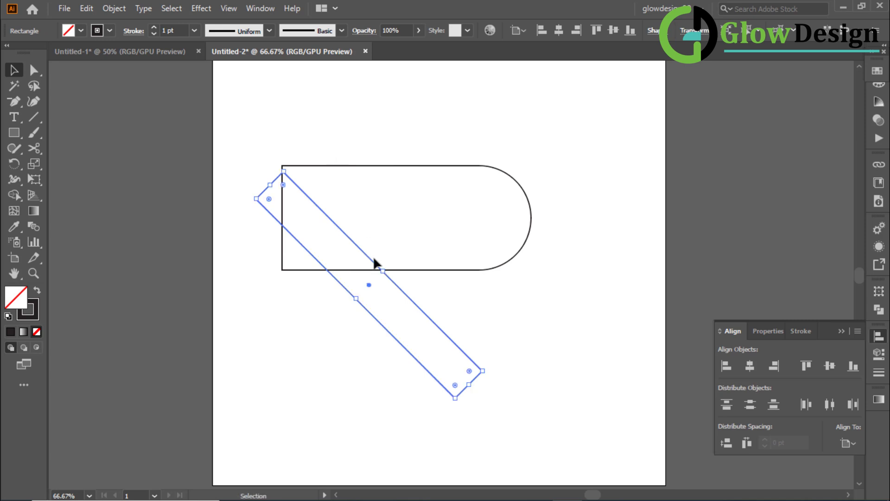
{"action": "left_click_drag", "start_coordinate": [396, 284], "coordinate": [488, 260]}
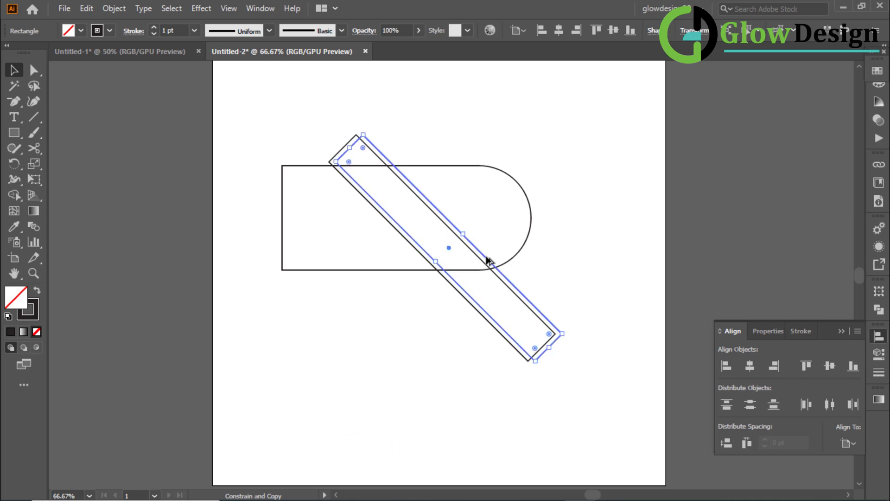
- Select both diagonal bars and move them together a short distance down and to the right along their diagonal
{"action": "left_click", "coordinate": [570, 271]}
{"action": "left_click", "coordinate": [552, 342]}
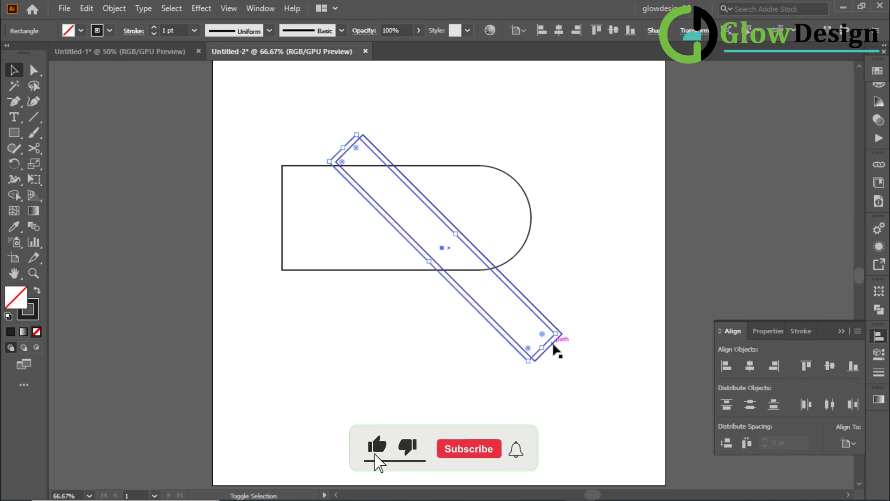
{"action": "left_click", "coordinate": [551, 347], "text": "shift"}
{"action": "left_click_drag", "start_coordinate": [548, 350], "coordinate": [569, 368]}
{"action": "left_click", "coordinate": [598, 354]}
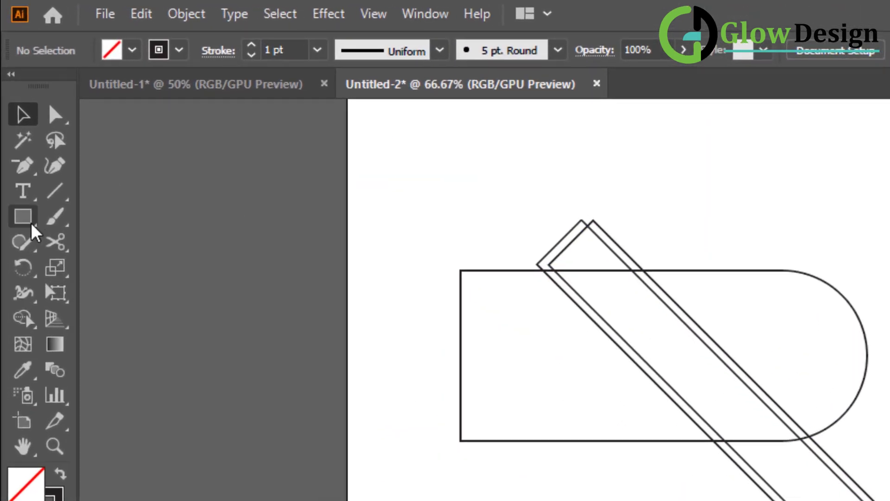
- Draw a circle with the Ellipse tool over the rounded shape and the diagonal bars
{"action": "left_click", "coordinate": [18, 138]}
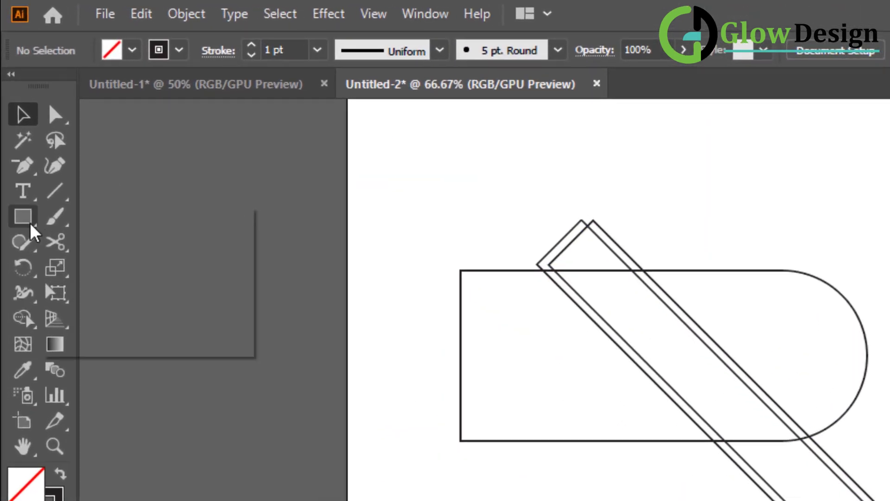
{"action": "left_click", "coordinate": [139, 262]}
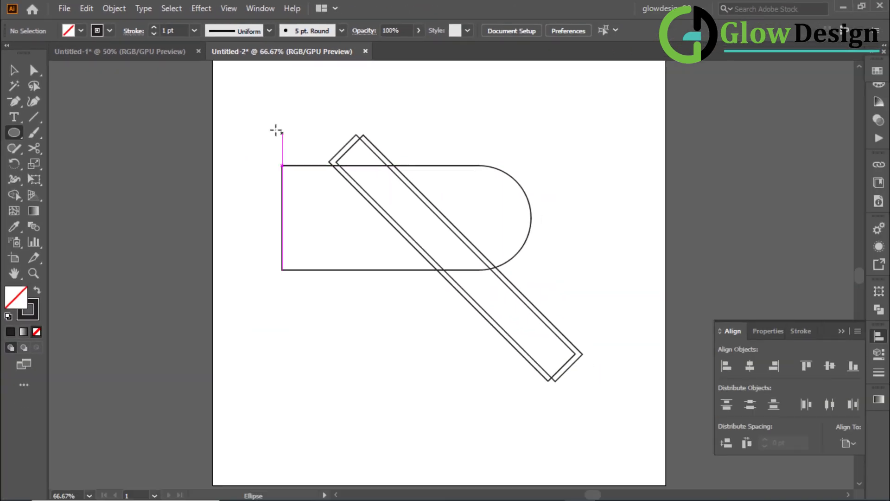
{"action": "left_click_drag", "start_coordinate": [274, 124], "coordinate": [499, 280]}
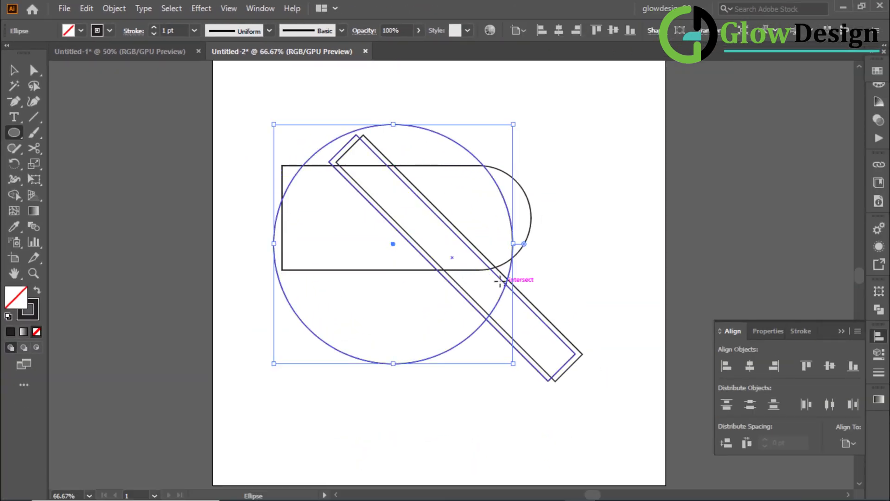
- Move the circle up and right, and enlarge it proportionally so it extends slightly past the rounded shape's curved end
{"action": "left_click", "coordinate": [14, 71]}
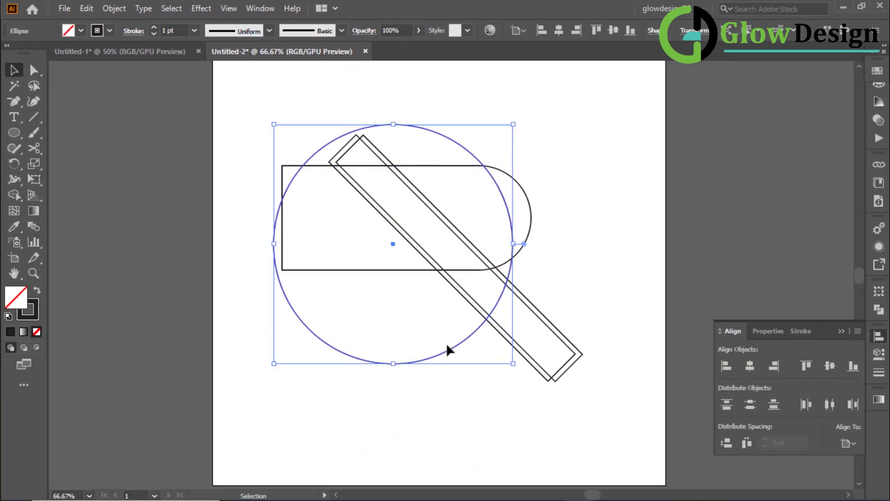
{"action": "left_click_drag", "start_coordinate": [451, 343], "coordinate": [469, 325]}
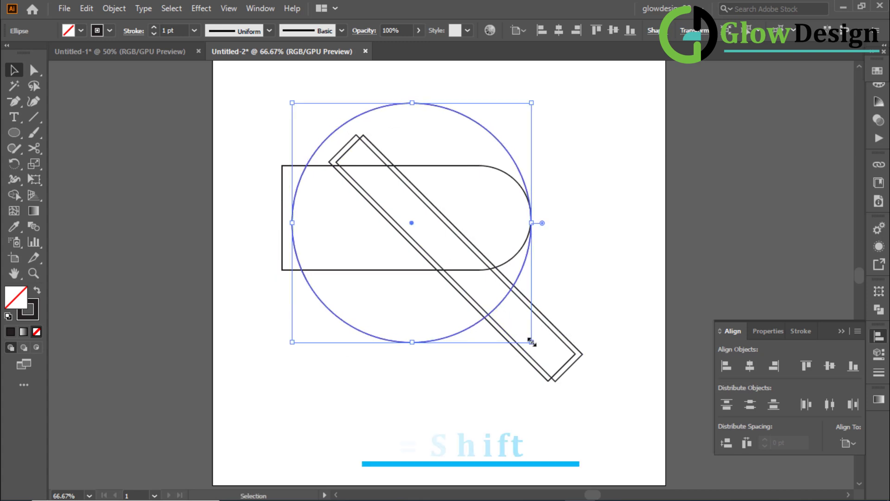
{"action": "left_click_drag", "start_coordinate": [532, 342], "coordinate": [550, 361]}
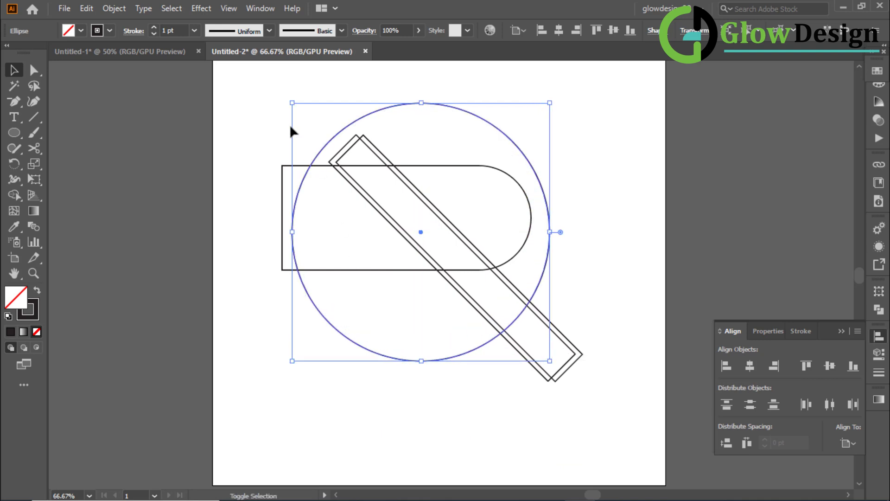
{"action": "left_click_drag", "start_coordinate": [291, 104], "coordinate": [287, 99]}
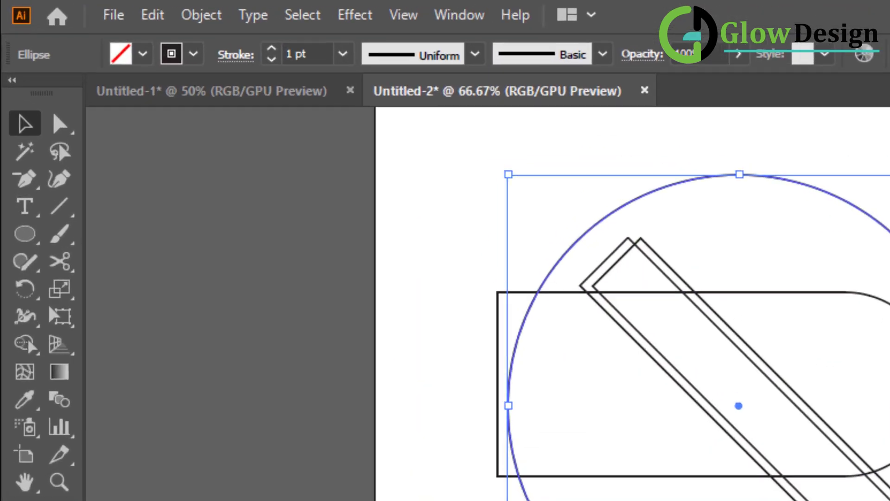
- Duplicate the circle in place and enlarge the copy from its center to form a larger concentric outer circle
{"action": "left_click", "coordinate": [156, 24]}
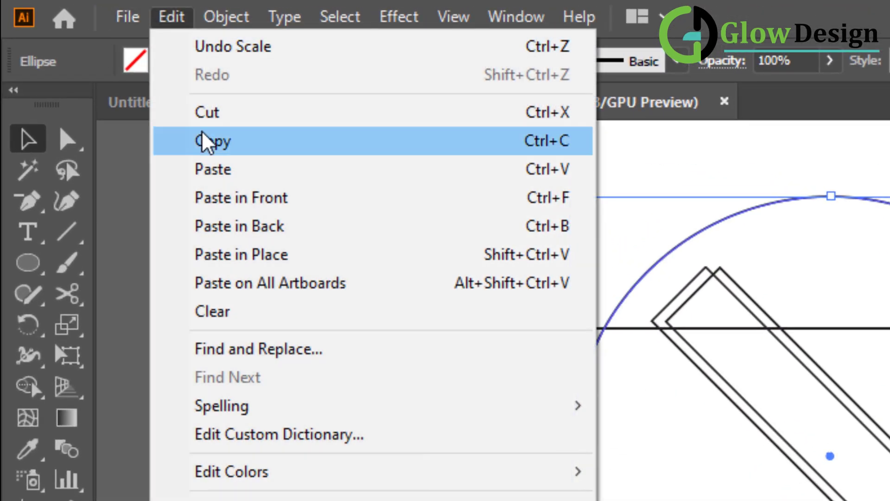
{"action": "left_click", "coordinate": [204, 139]}
{"action": "left_click", "coordinate": [166, 25]}
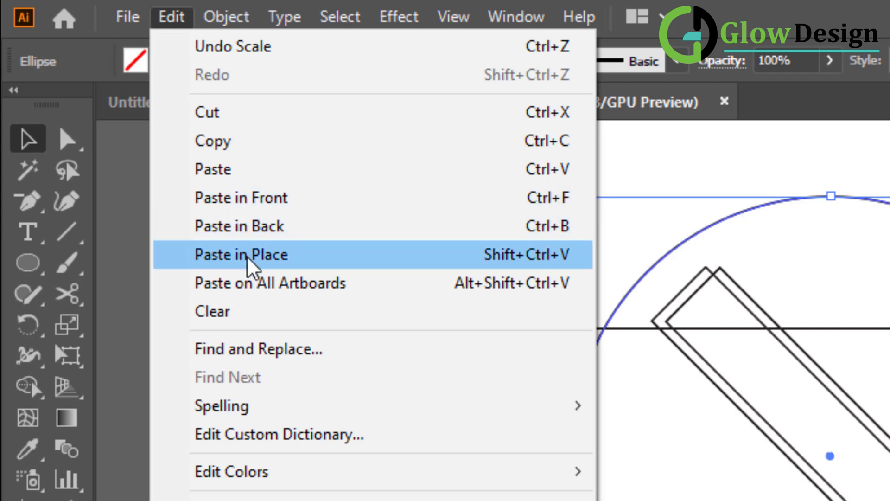
{"action": "left_click", "coordinate": [230, 256]}
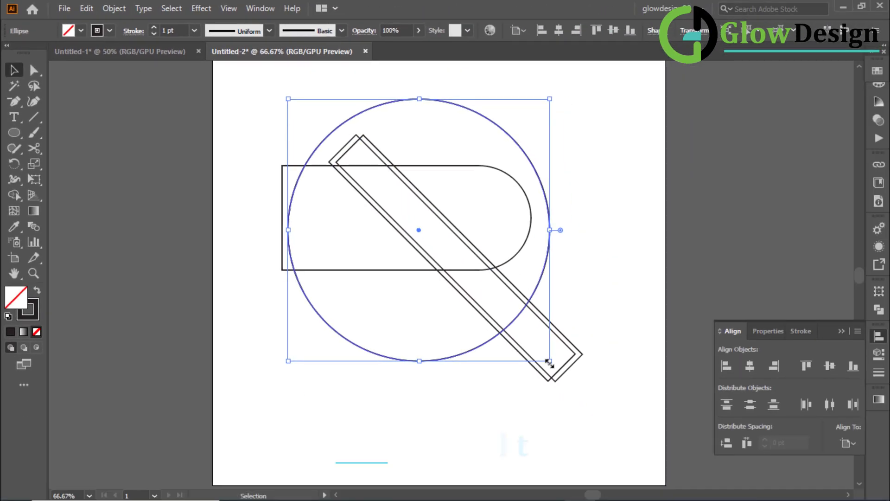
{"action": "left_click_drag", "start_coordinate": [650, 426], "coordinate": [665, 442]}
{"action": "left_click_drag", "start_coordinate": [565, 374], "coordinate": [576, 389]}
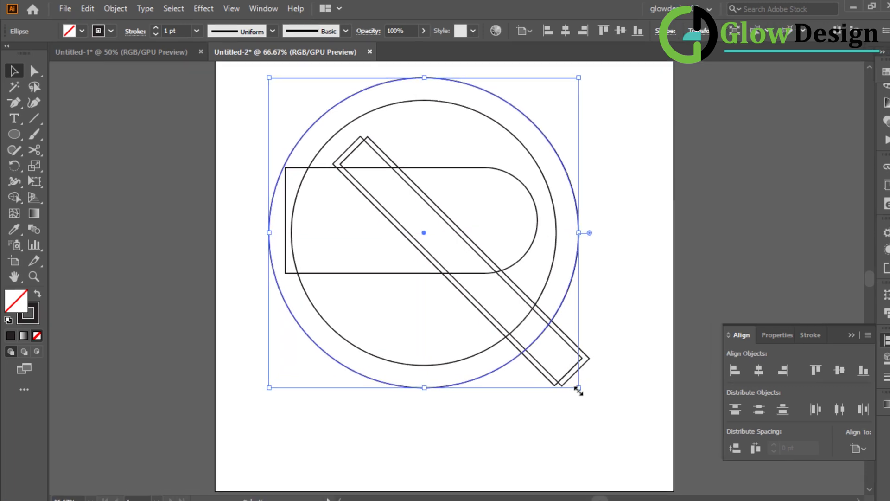
- Duplicate the inner circle in place and enlarge the copy downward, keeping its top edge aligned with the original's
{"action": "left_click", "coordinate": [144, 15]}
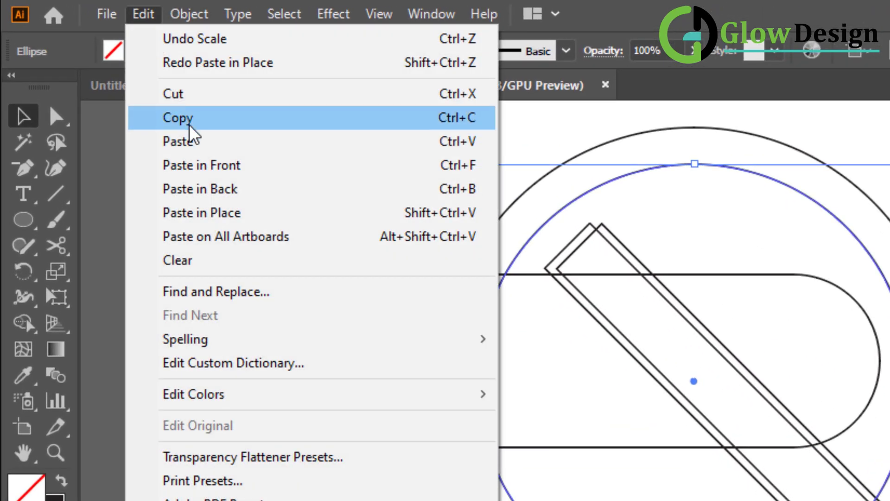
{"action": "left_click", "coordinate": [188, 121]}
{"action": "left_click", "coordinate": [140, 17]}
{"action": "left_click", "coordinate": [226, 215]}
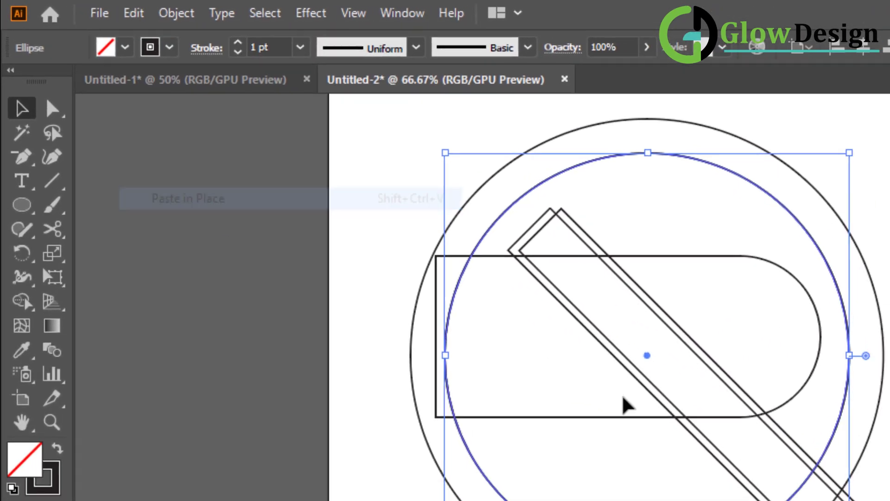
{"action": "left_click_drag", "start_coordinate": [423, 363], "coordinate": [426, 395]}
{"action": "left_click", "coordinate": [598, 178]}
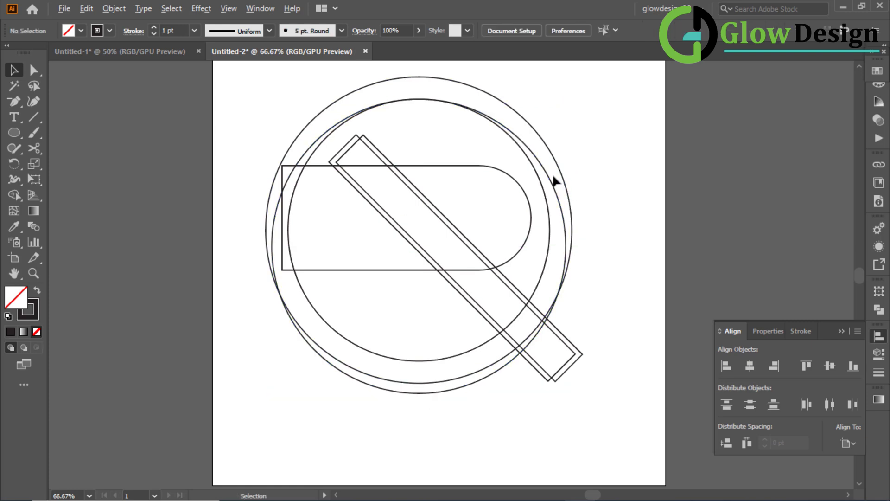
- Select all the shapes, swap fill and stroke, and merge the diagonal bar with the ring regions using the Shape Builder
{"action": "scroll", "coordinate": [554, 177], "scroll_direction": "down", "scroll_amount": 1}
{"action": "left_click_drag", "start_coordinate": [484, 168], "coordinate": [435, 187]}
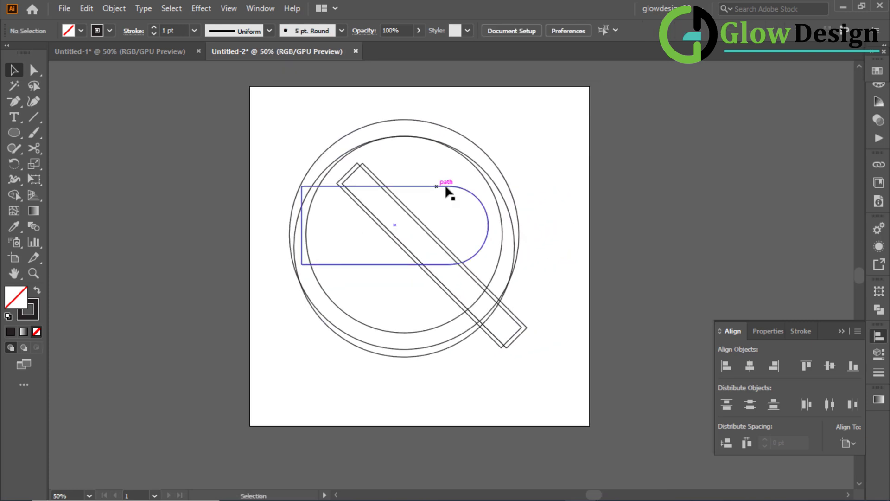
{"action": "scroll", "coordinate": [510, 206], "scroll_direction": "up", "scroll_amount": 1}
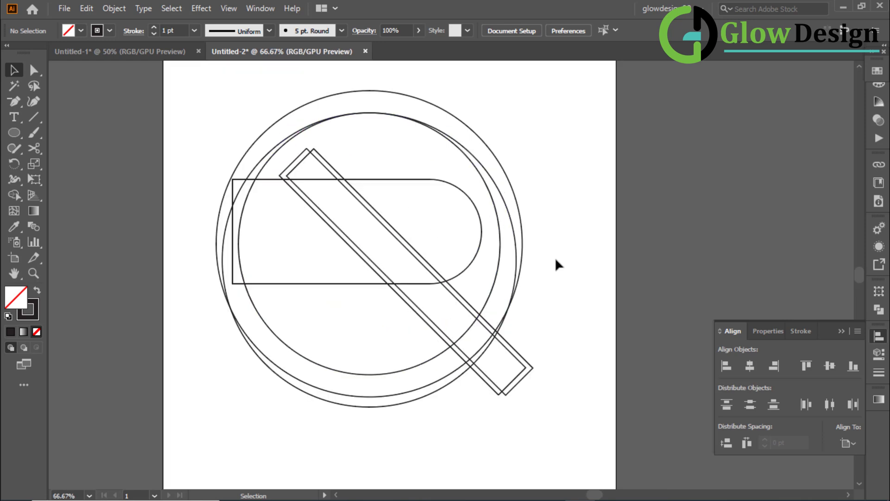
{"action": "left_click_drag", "start_coordinate": [207, 111], "coordinate": [510, 397]}
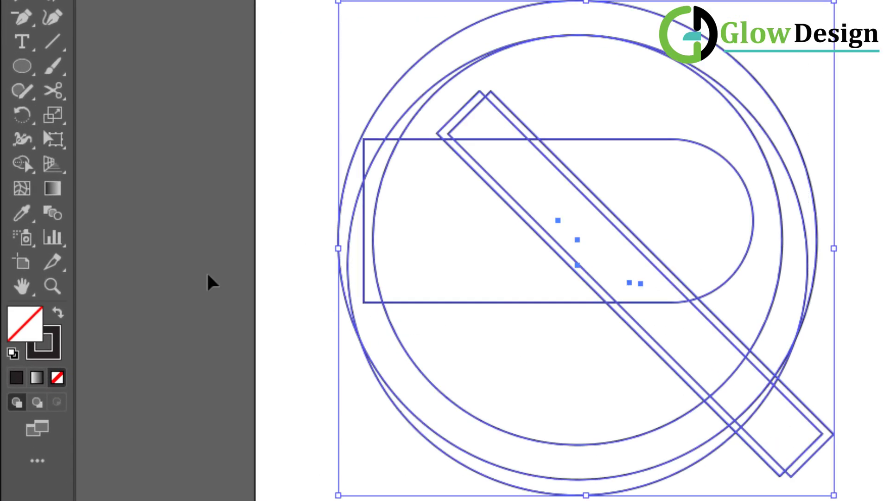
{"action": "left_click", "coordinate": [22, 163]}
{"action": "left_click", "coordinate": [58, 313]}
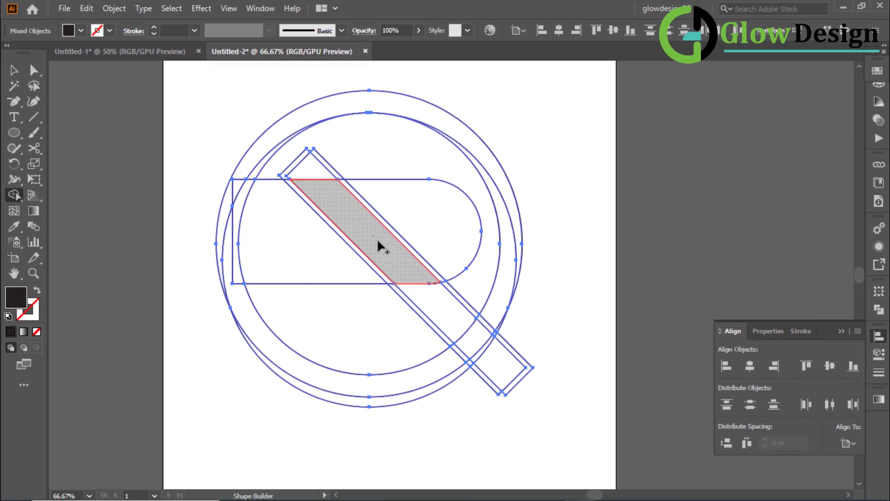
{"action": "left_click_drag", "start_coordinate": [593, 229], "coordinate": [731, 361]}
{"action": "mouse_move", "coordinate": [463, 319]}
{"action": "left_mouse_down"}
{"action": "mouse_move", "coordinate": [468, 352]}
{"action": "mouse_move", "coordinate": [449, 357]}
{"action": "mouse_move", "coordinate": [440, 312]}
{"action": "left_mouse_up"}
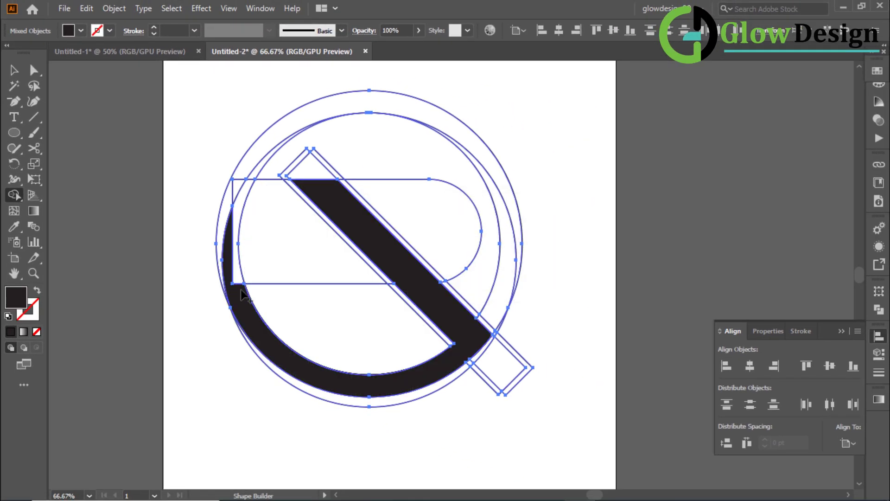
{"action": "mouse_move", "coordinate": [237, 291]}
{"action": "left_mouse_down"}
{"action": "mouse_move", "coordinate": [218, 239]}
{"action": "mouse_move", "coordinate": [237, 234]}
{"action": "left_mouse_up"}
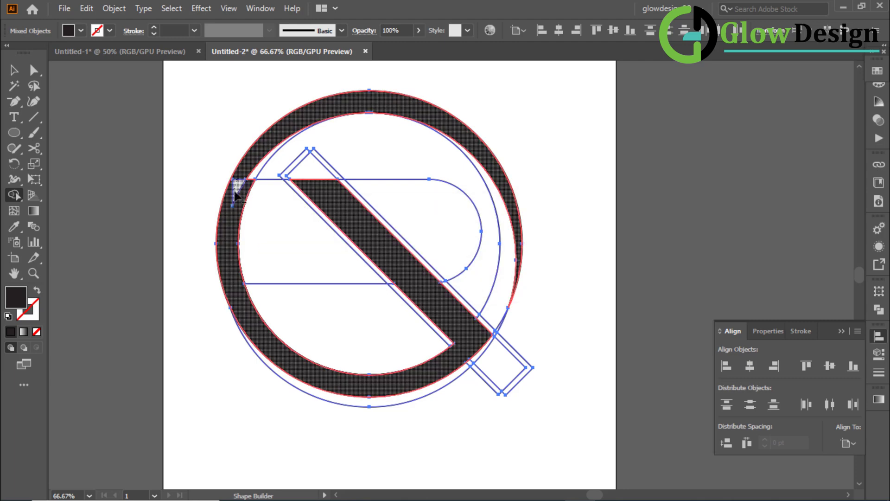
{"action": "left_click_drag", "start_coordinate": [238, 194], "coordinate": [253, 179]}
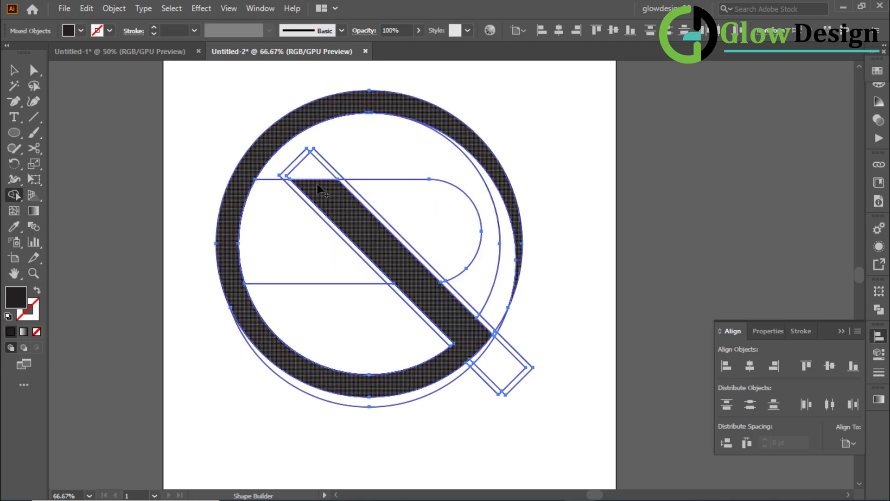
- Fill the half-round region to the right of the diagonal bar with the Shape Builder and deselect the artwork
{"action": "left_click_drag", "start_coordinate": [411, 218], "coordinate": [426, 231]}
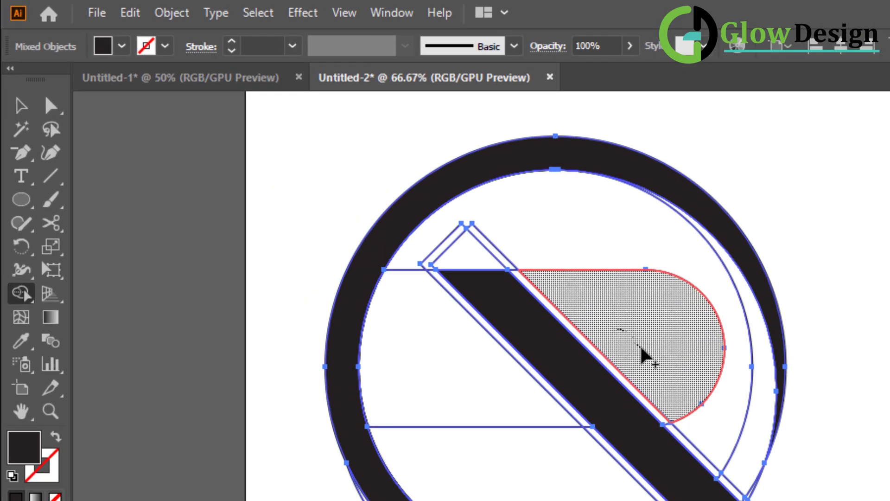
{"action": "left_click_drag", "start_coordinate": [643, 355], "coordinate": [640, 353]}
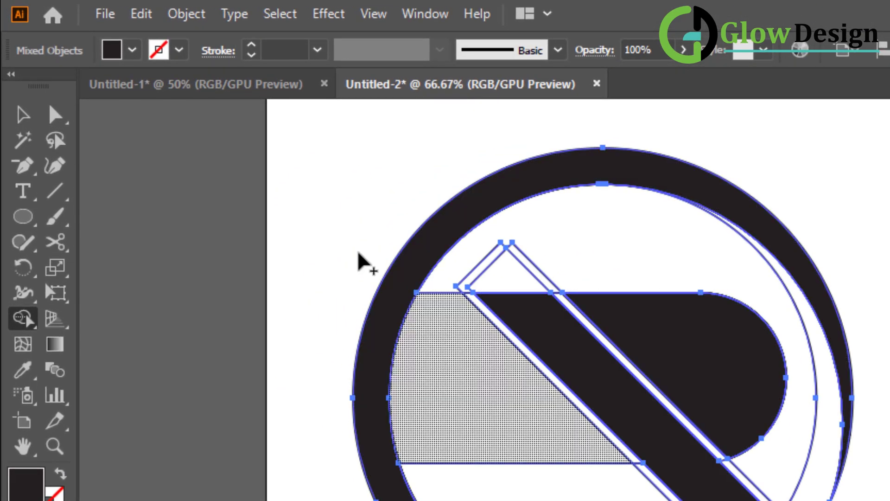
{"action": "left_click", "coordinate": [21, 106]}
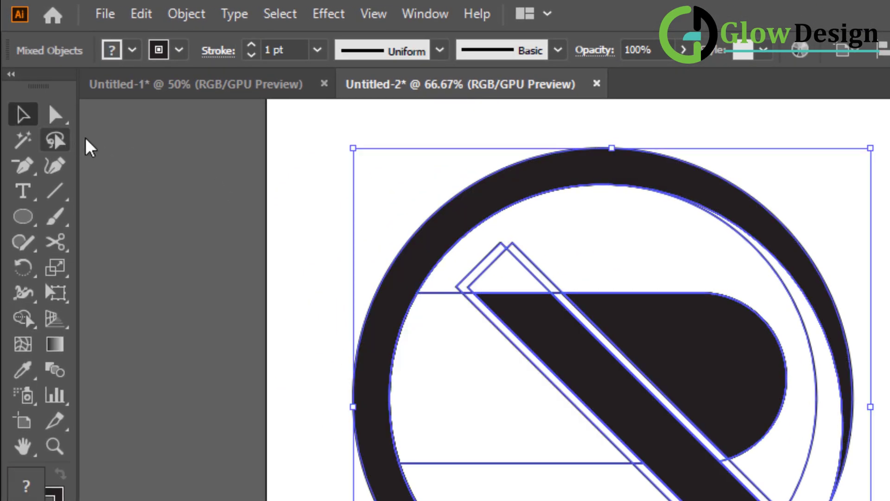
{"action": "left_click", "coordinate": [90, 148]}
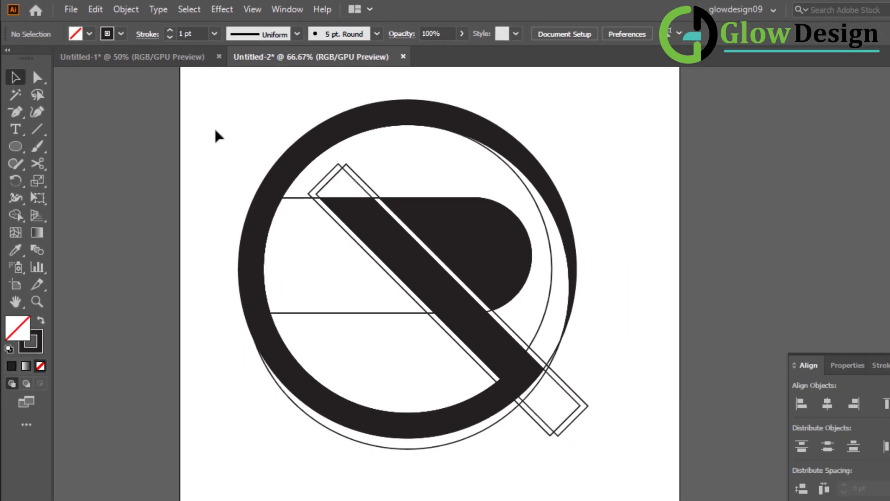
- Select the filled ring-and-bar shape and the filled half-round shape, and remove them from among the construction outlines
{"action": "left_click", "coordinate": [674, 374]}
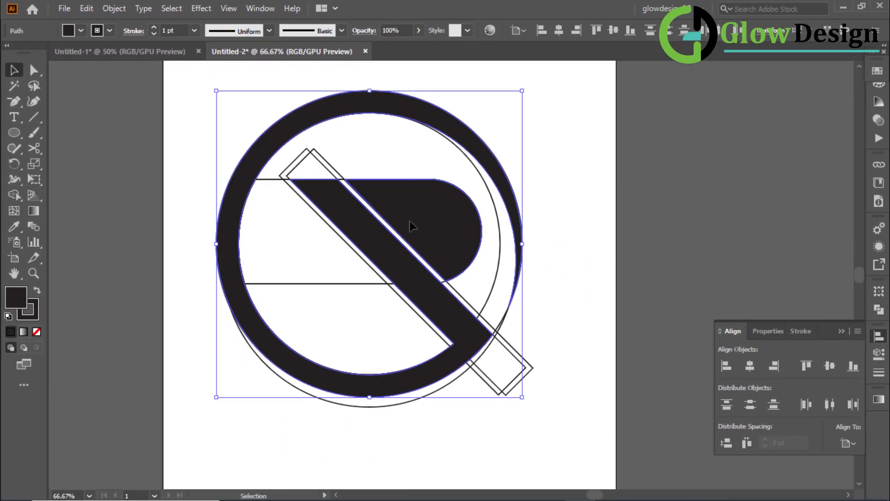
{"action": "key", "text": "a"}
{"action": "key", "text": "Delete"}
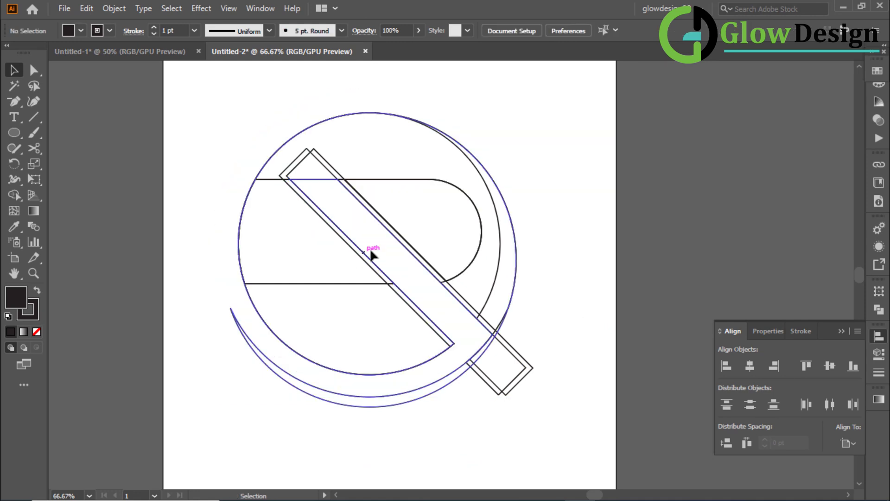
- Delete the leftover construction outlines and shift the filled half-round shape slightly to the right, away from the diagonal bar
{"action": "key", "text": "v"}
{"action": "left_click_drag", "start_coordinate": [190, 100], "coordinate": [574, 414]}
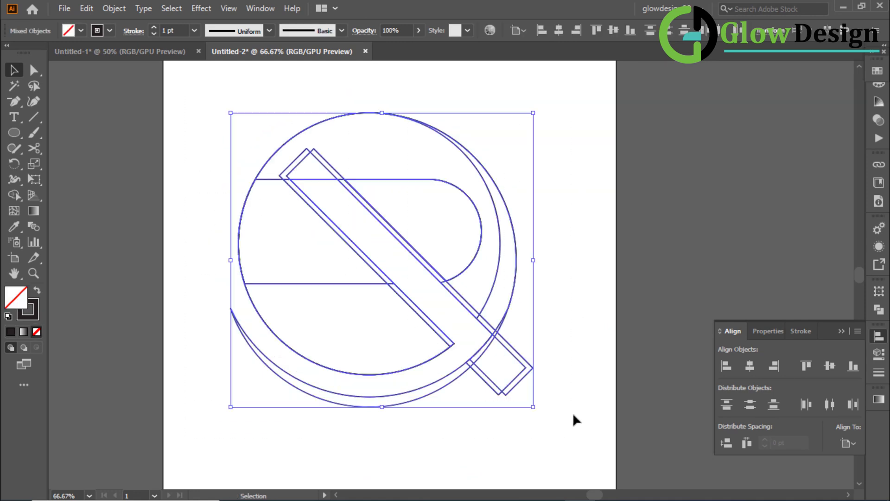
{"action": "key", "text": "Delete"}
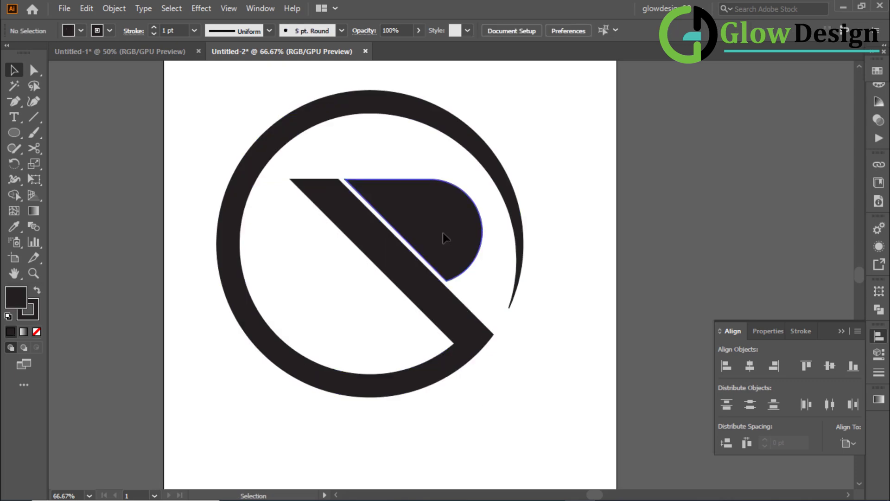
{"action": "left_click_drag", "start_coordinate": [444, 232], "coordinate": [451, 233]}
{"action": "left_click", "coordinate": [510, 268]}
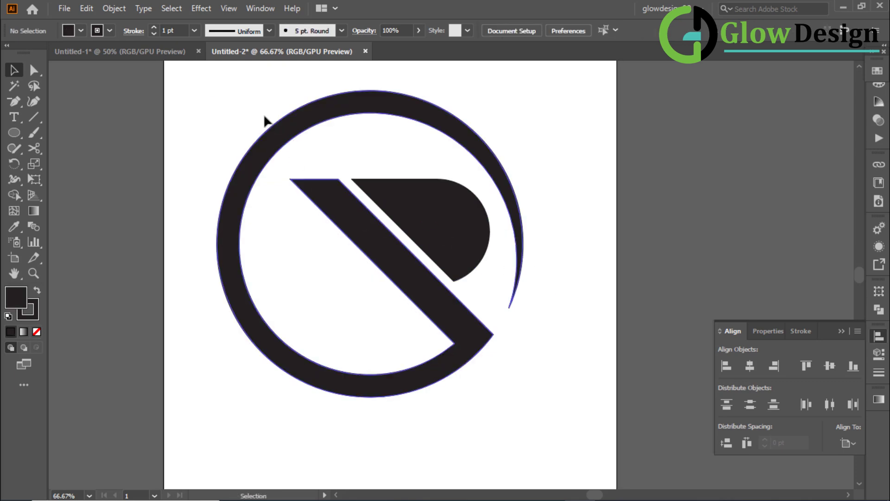
- Select the ring-and-bar shape together with the half-round shape and raise their stroke weight to 8 pt
{"action": "left_click_drag", "start_coordinate": [264, 119], "coordinate": [421, 355]}
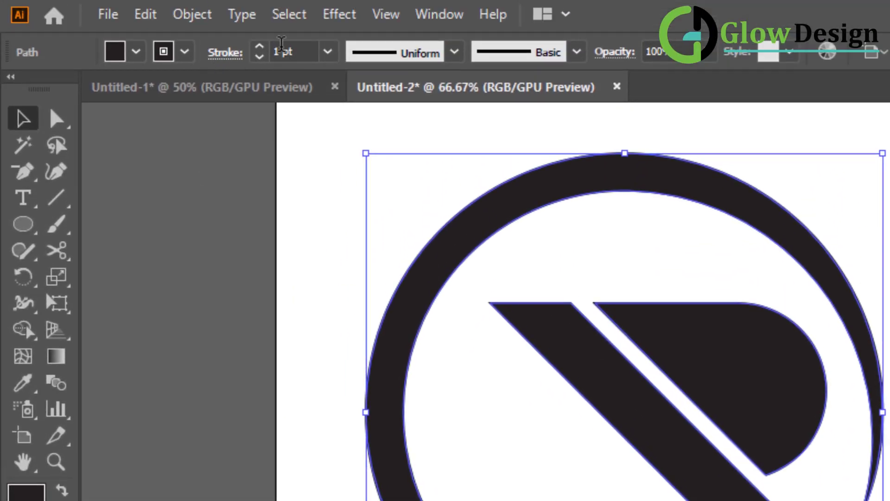
{"action": "left_click", "coordinate": [259, 48]}
{"action": "left_click", "coordinate": [259, 48]}
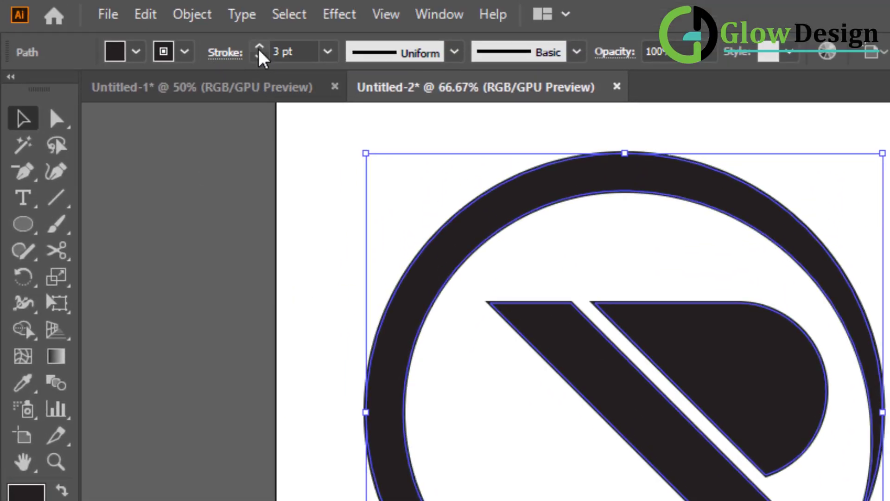
{"action": "left_click", "coordinate": [259, 48]}
{"action": "left_click", "coordinate": [259, 48]}
{"action": "left_click", "coordinate": [260, 48]}
{"action": "left_click", "coordinate": [259, 48]}
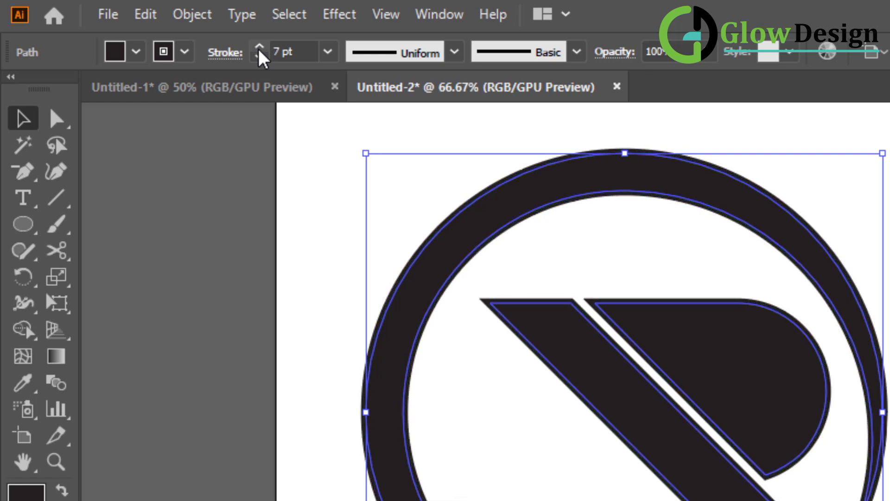
{"action": "left_click", "coordinate": [259, 49]}
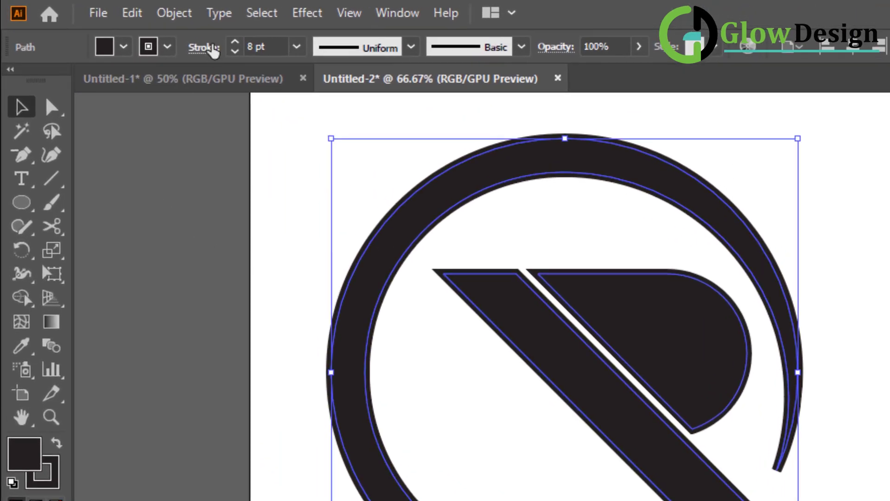
- Give the selected shapes' strokes round corner joins and convert the strokes to filled paths with Outline Stroke
{"action": "left_click", "coordinate": [135, 32]}
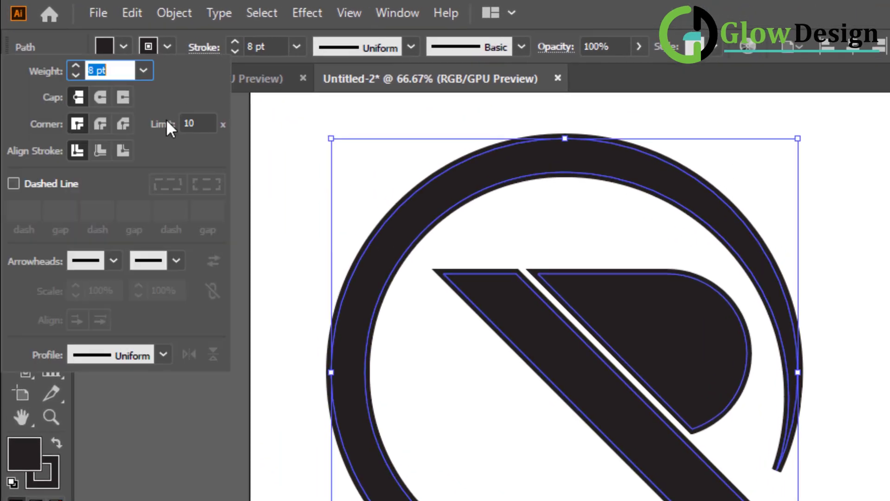
{"action": "left_click", "coordinate": [104, 121]}
{"action": "left_click", "coordinate": [784, 280]}
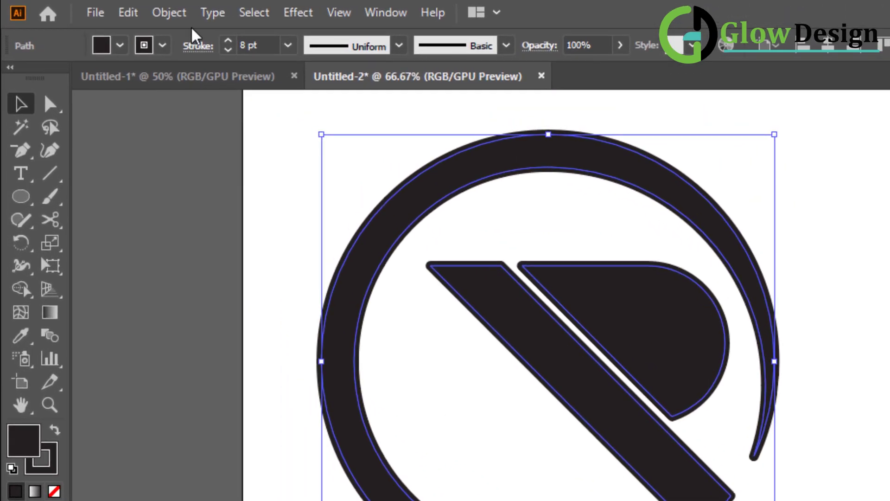
{"action": "left_click", "coordinate": [114, 8]}
{"action": "mouse_move", "coordinate": [250, 404]}
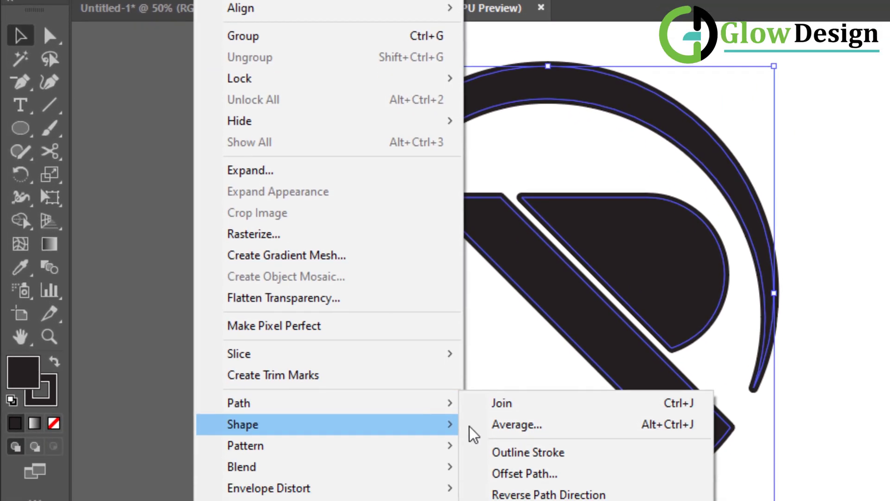
{"action": "left_click", "coordinate": [541, 414]}
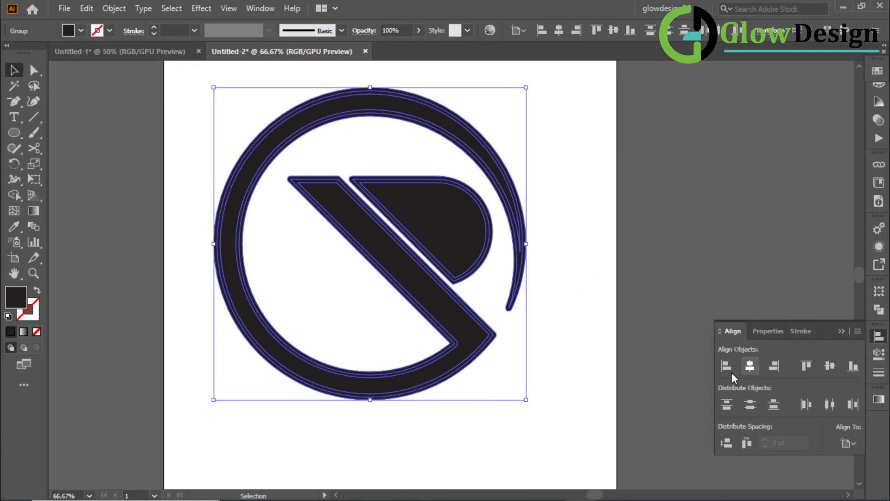
- Unite the outlined ring-and-bar pieces into one path, and unite the half-round shape's pieces separately with the Pathfinder
{"action": "left_click", "coordinate": [648, 264]}
{"action": "left_click", "coordinate": [525, 255]}
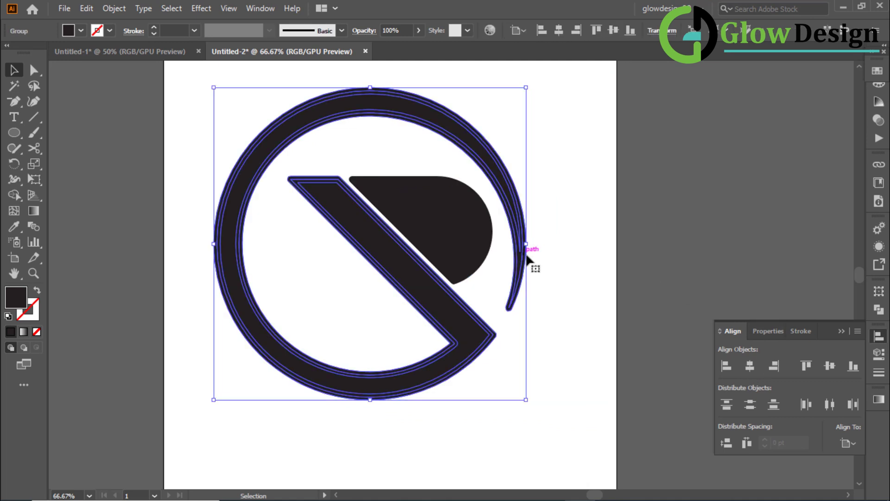
{"action": "left_click", "coordinate": [878, 309]}
{"action": "left_click", "coordinate": [677, 266]}
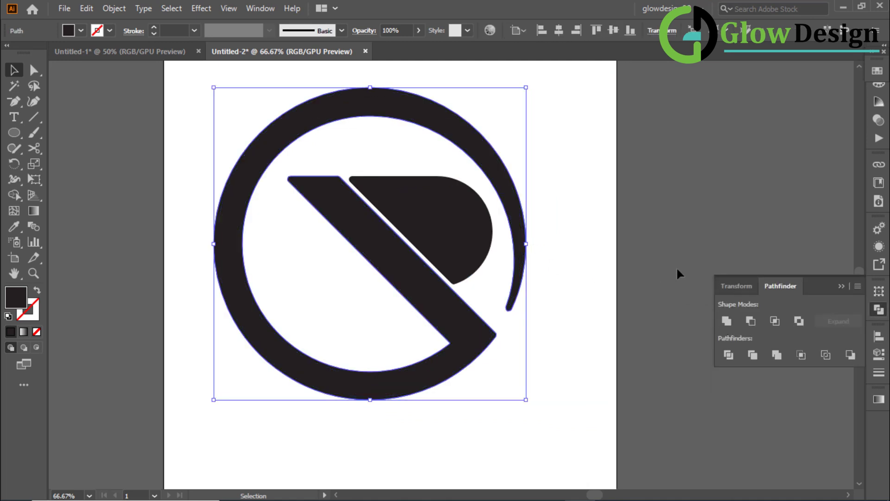
{"action": "left_click", "coordinate": [497, 236]}
{"action": "left_click", "coordinate": [732, 315]}
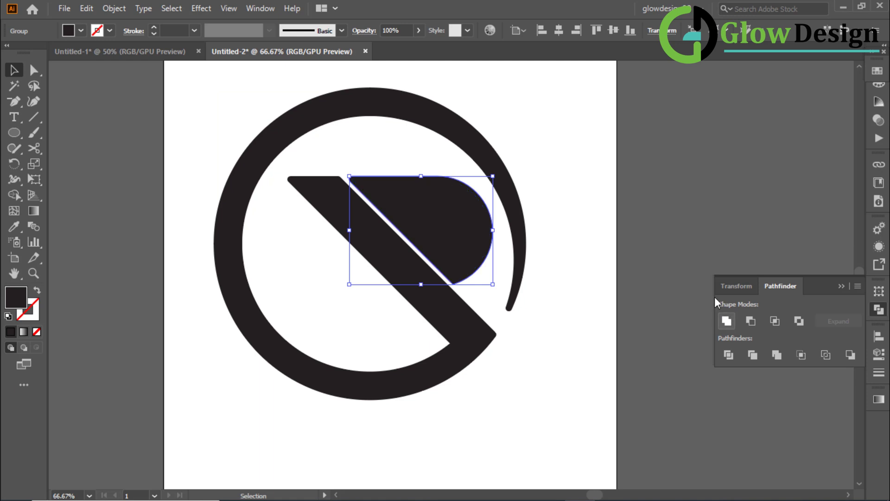
{"action": "left_click", "coordinate": [600, 214]}
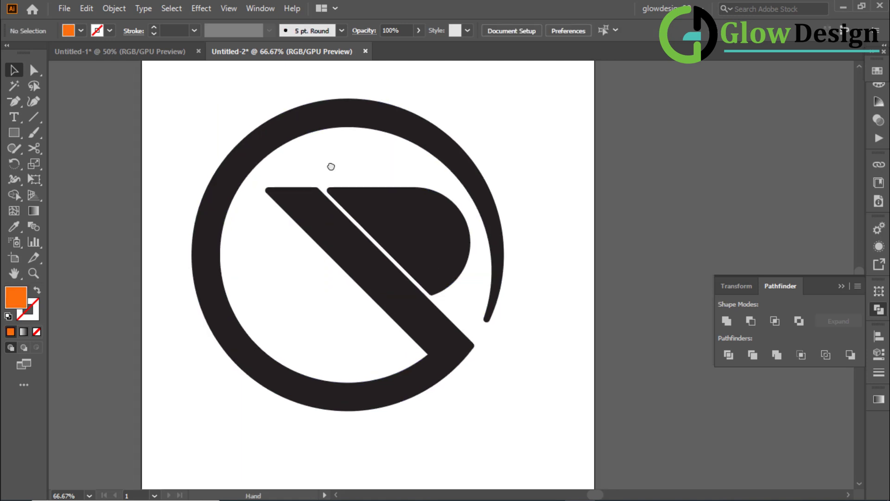
- Move the orange and black swatch rectangles down onto the artboard's upper-left corner
{"action": "left_click_drag", "start_coordinate": [331, 167], "coordinate": [333, 200]}
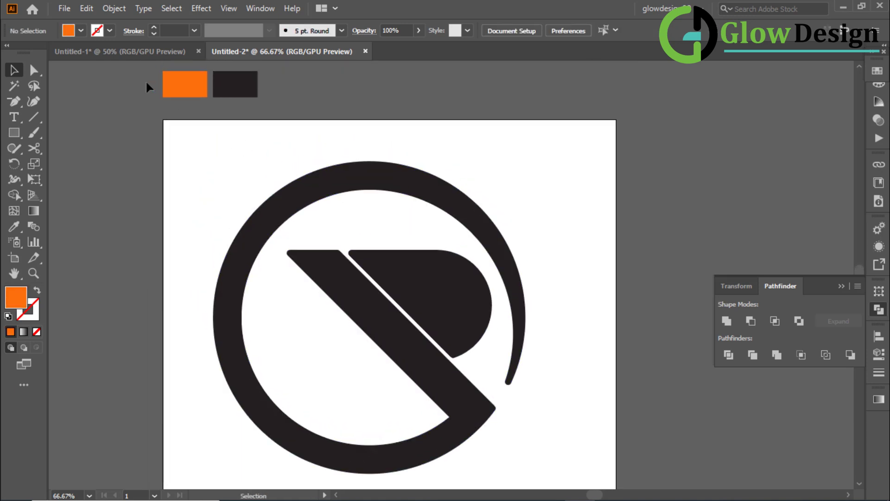
{"action": "left_click_drag", "start_coordinate": [263, 113], "coordinate": [254, 160]}
{"action": "left_click_drag", "start_coordinate": [304, 221], "coordinate": [292, 185]}
{"action": "left_click", "coordinate": [326, 204]}
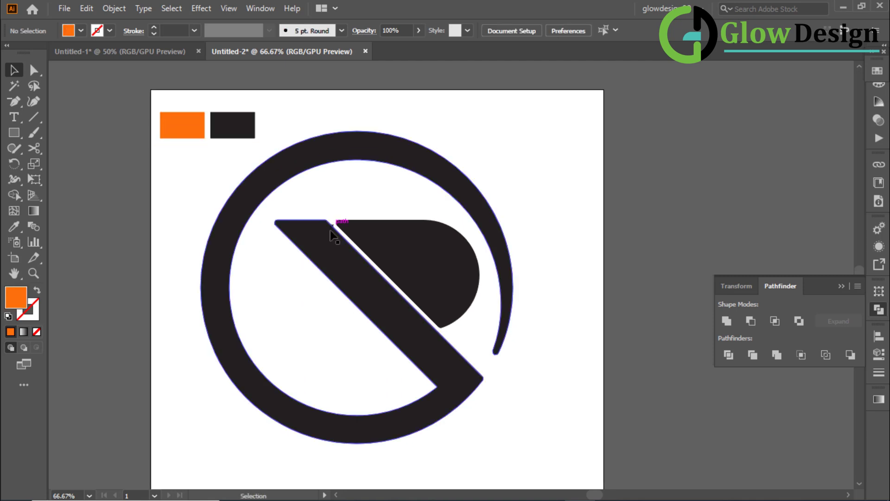
- Fill the ring-and-bar shape with orange sampled from the orange swatch using the Eyedropper, and deselect it
{"action": "left_click", "coordinate": [331, 234]}
{"action": "left_click", "coordinate": [14, 226]}
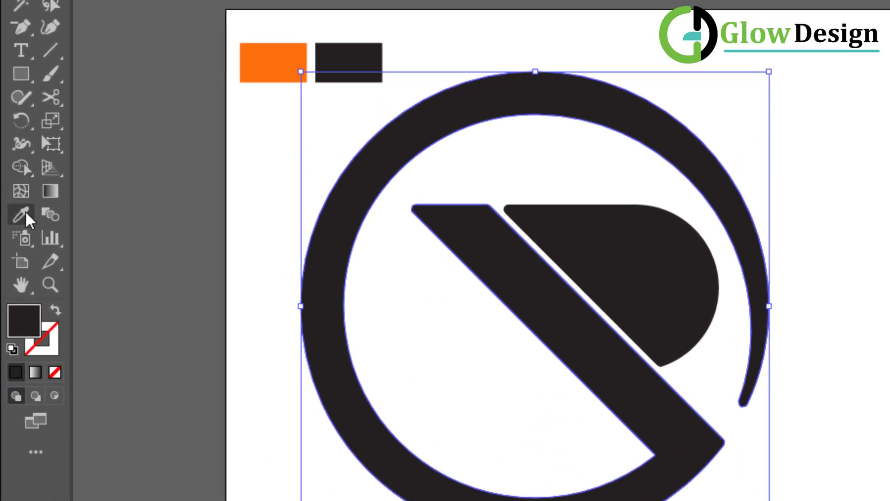
{"action": "left_click", "coordinate": [279, 60]}
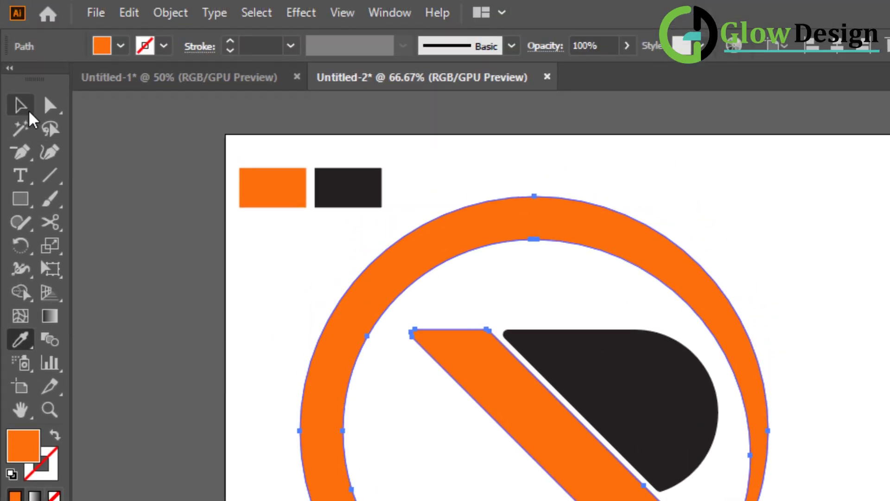
{"action": "left_click", "coordinate": [20, 106]}
{"action": "left_click", "coordinate": [157, 227]}
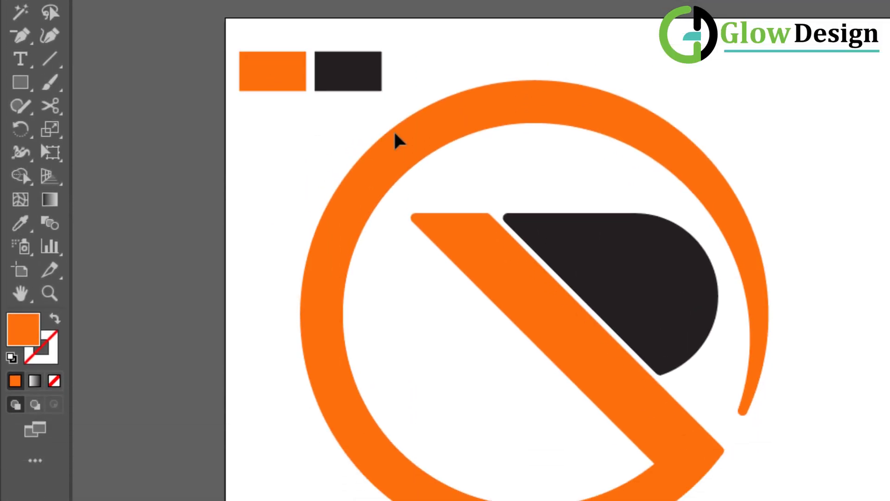
- Nudge the half-round shape slightly up toward the diagonal bar and change its fill to dark navy with the Color Picker
{"action": "left_click", "coordinate": [563, 269]}
{"action": "left_click", "coordinate": [20, 224]}
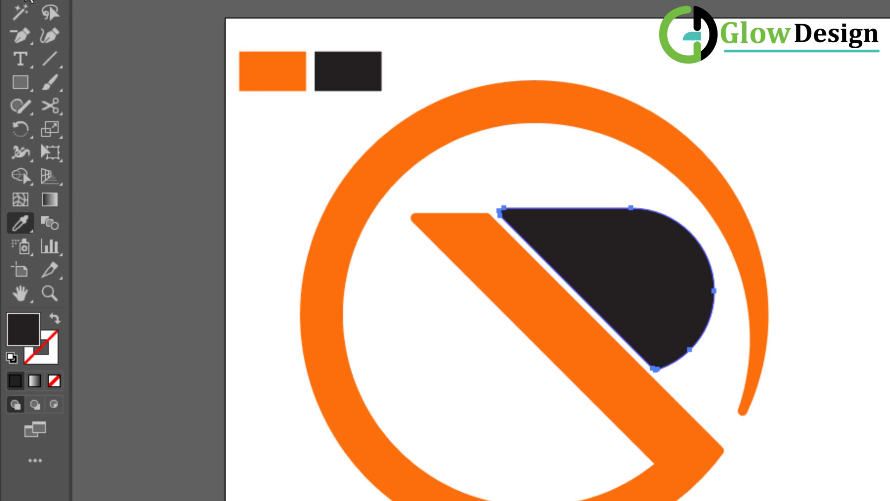
{"action": "key", "text": "v"}
{"action": "double_click", "coordinate": [13, 321]}
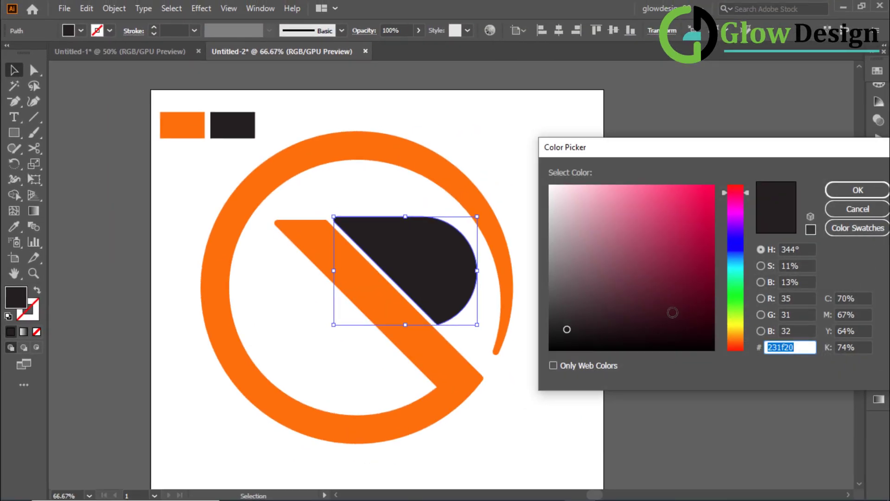
{"action": "mouse_move", "coordinate": [729, 232]}
{"action": "left_mouse_down"}
{"action": "mouse_move", "coordinate": [739, 247]}
{"action": "mouse_move", "coordinate": [738, 237]}
{"action": "left_mouse_up"}
{"action": "left_click", "coordinate": [636, 319]}
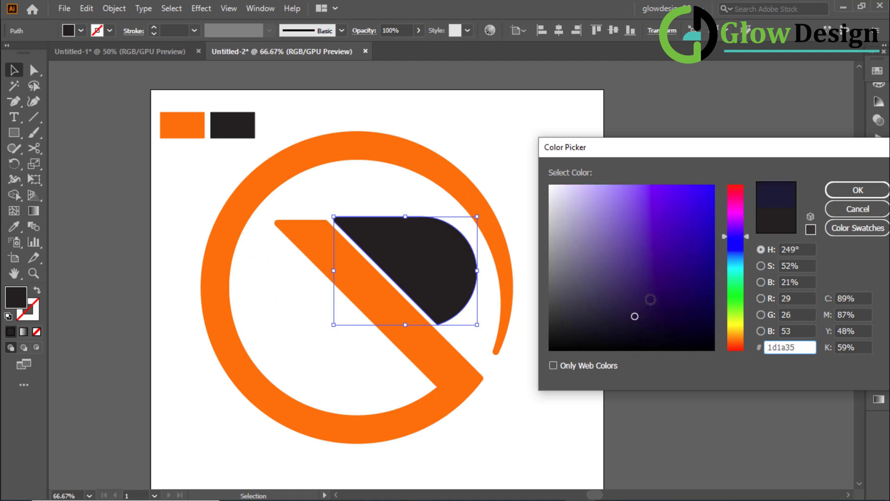
{"action": "left_click", "coordinate": [858, 190]}
{"action": "left_click", "coordinate": [608, 186]}
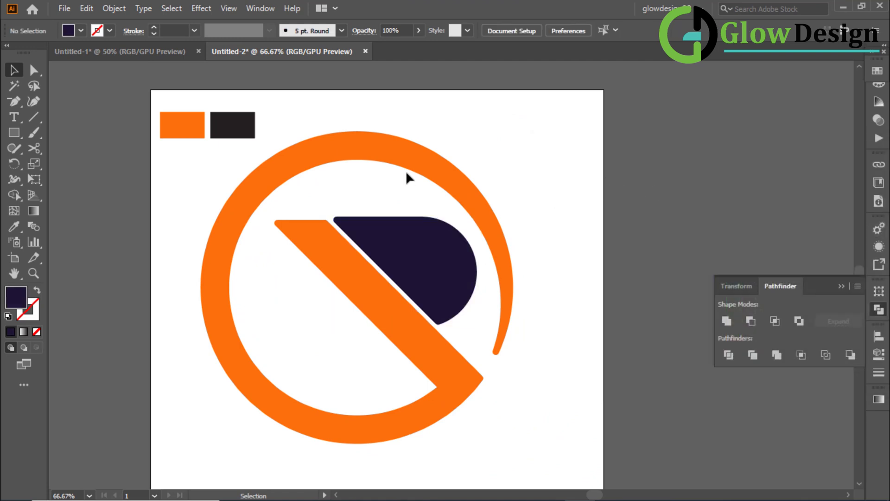
- Delete the orange and black swatch rectangles from the artboard
{"action": "left_click_drag", "start_coordinate": [158, 138], "coordinate": [159, 138]}
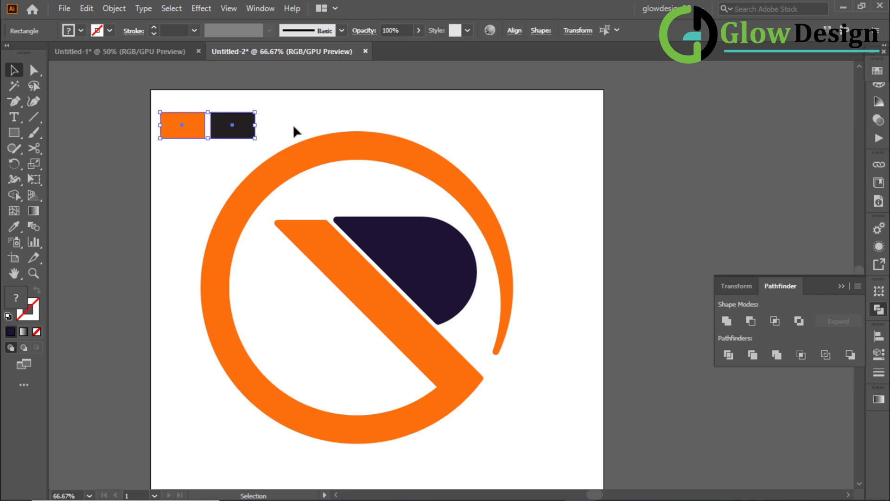
{"action": "key", "text": "Delete"}
- Group the ring-and-bar shape with the half-round shape and center the group horizontally and vertically on the artboard
{"action": "scroll", "coordinate": [324, 197], "scroll_direction": "down", "scroll_amount": 1}
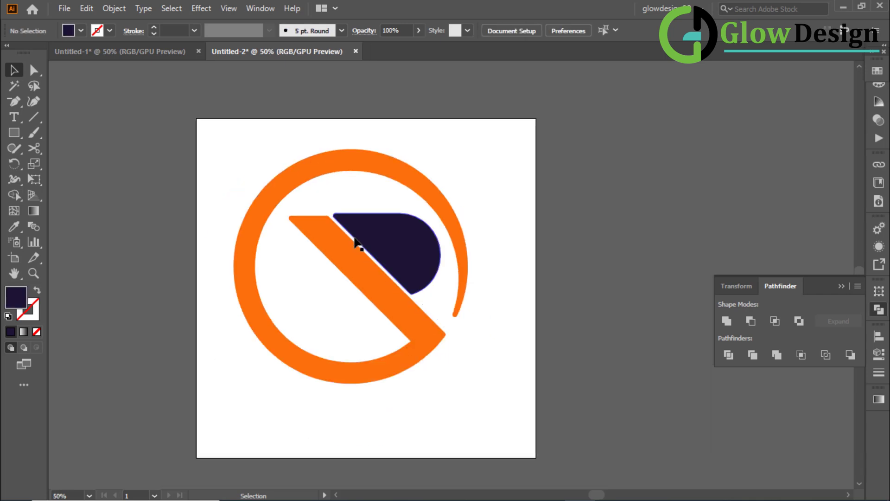
{"action": "left_click_drag", "start_coordinate": [269, 154], "coordinate": [420, 306]}
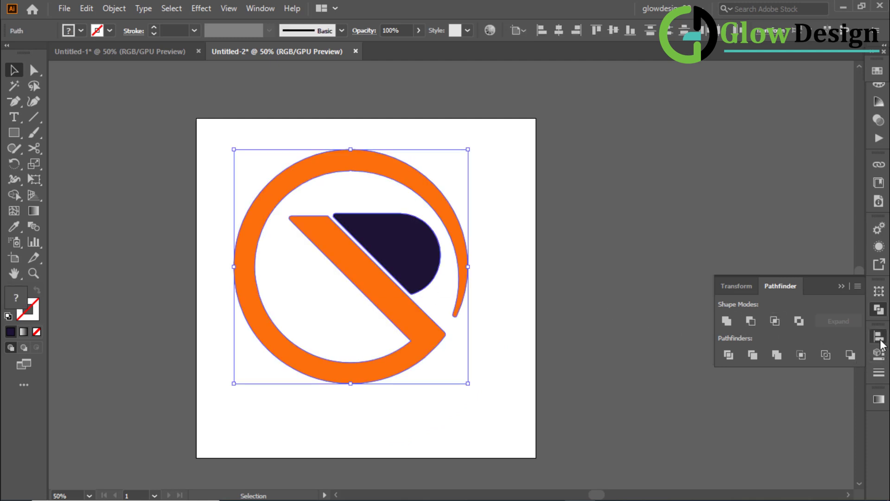
{"action": "left_click", "coordinate": [880, 339]}
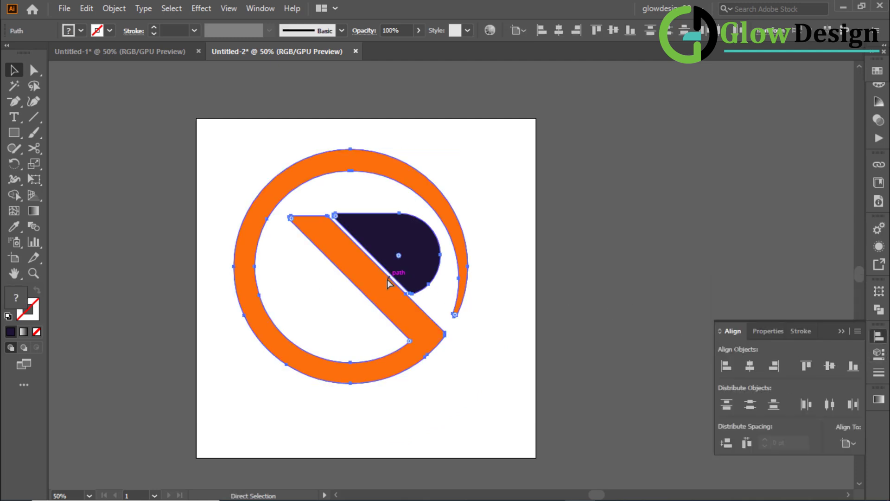
{"action": "key", "text": "ctrl+g"}
{"action": "left_click", "coordinate": [755, 365]}
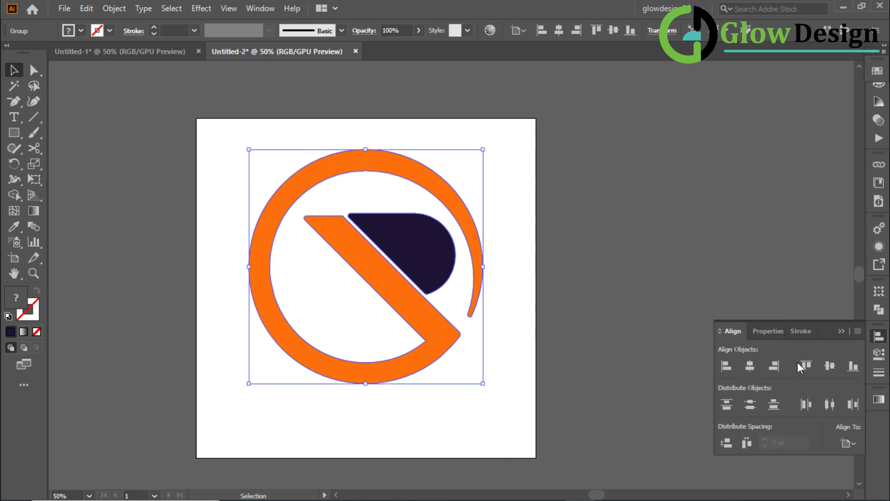
{"action": "left_click", "coordinate": [831, 367]}
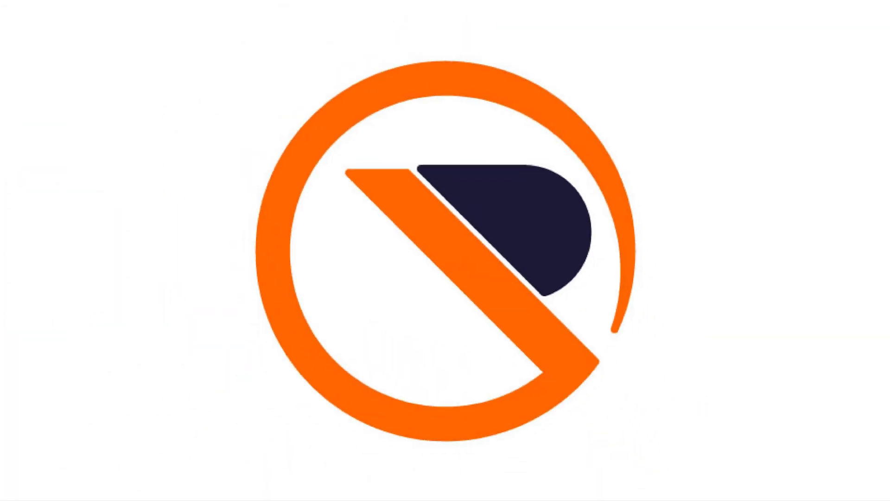